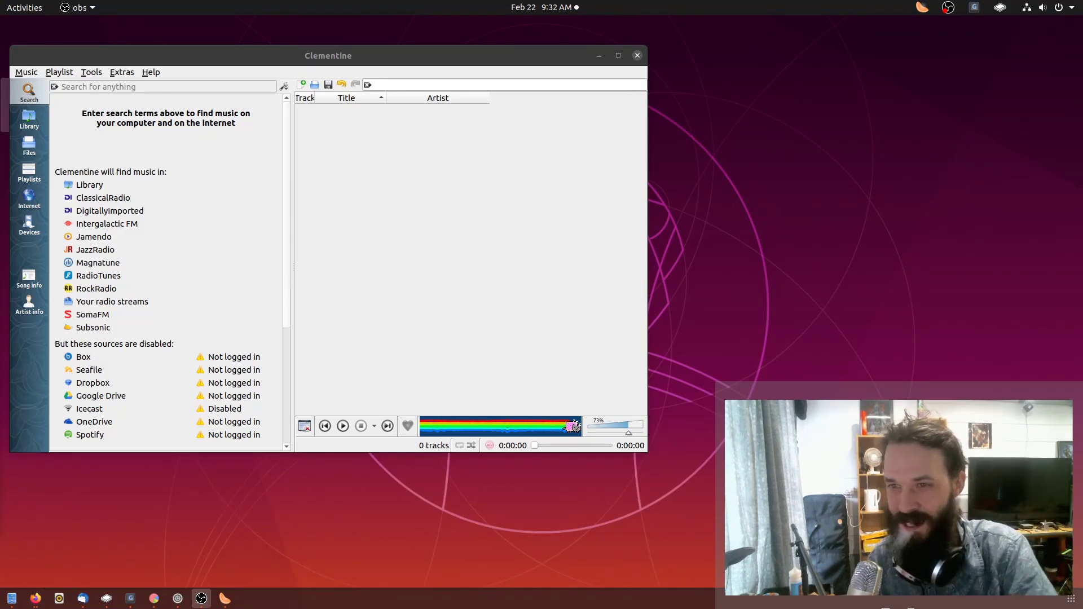
# Search all music sources for "mozart" and look through the matches from the library and online services.
pyautogui.scroll(-3, 174, 277)
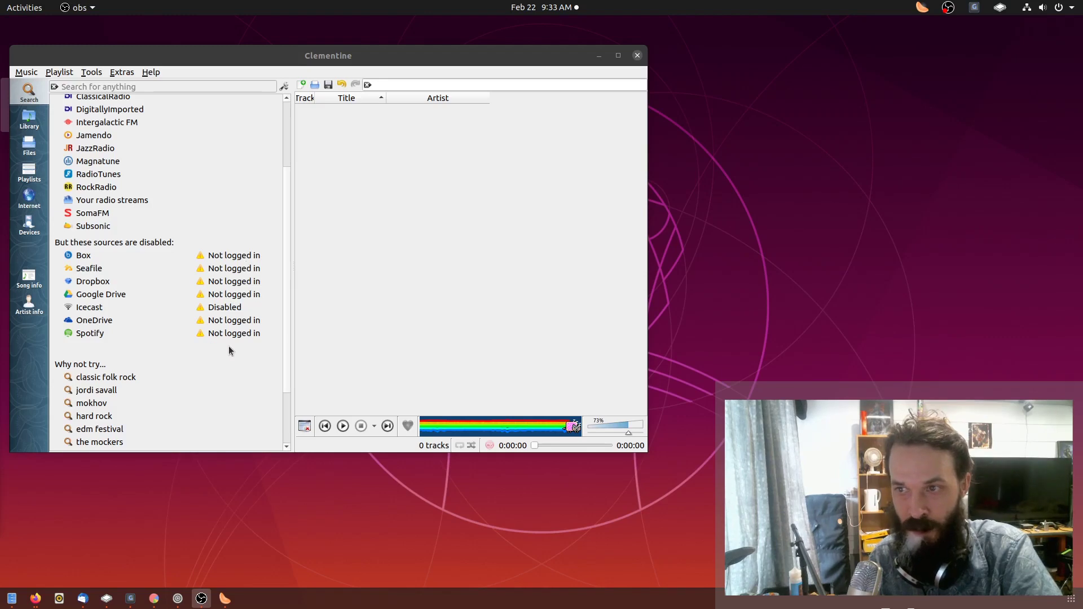
pyautogui.scroll(2, 197, 334)
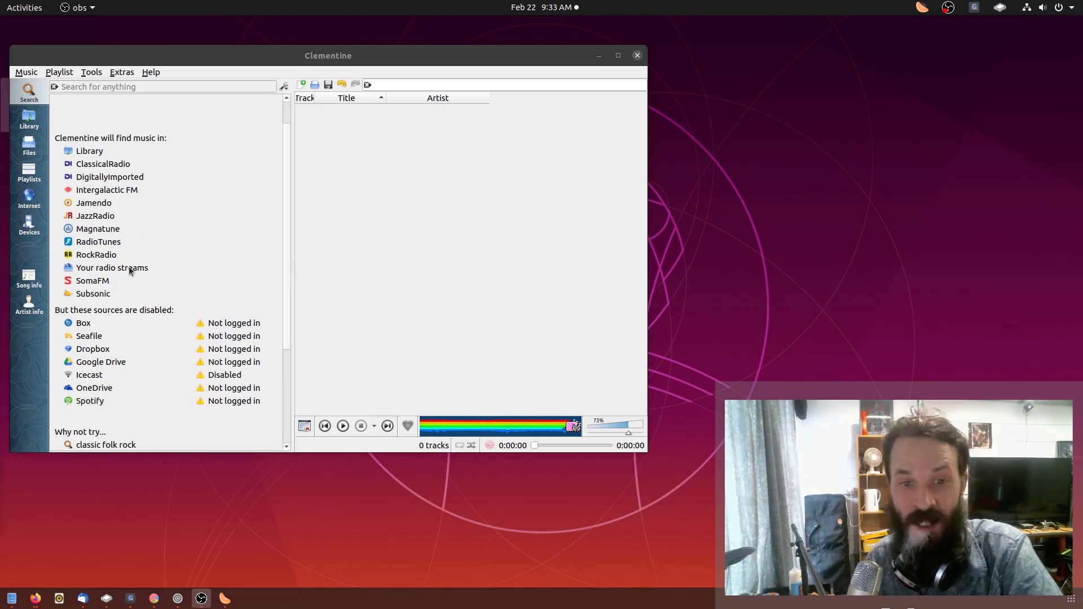
pyautogui.scroll(1, 149, 274)
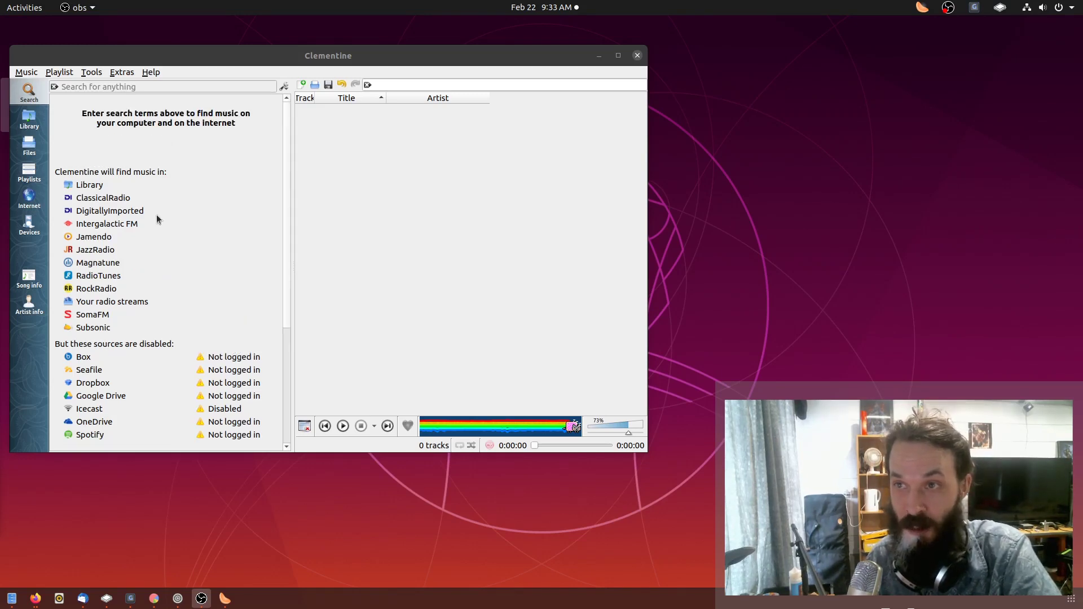
pyautogui.click(114, 85)
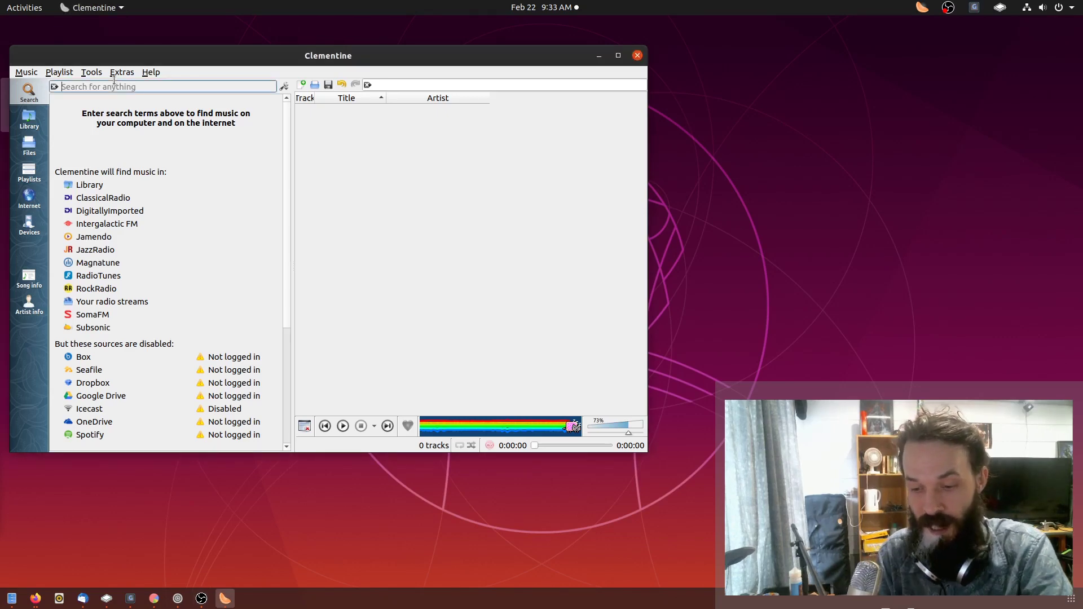
pyautogui.write('mo')
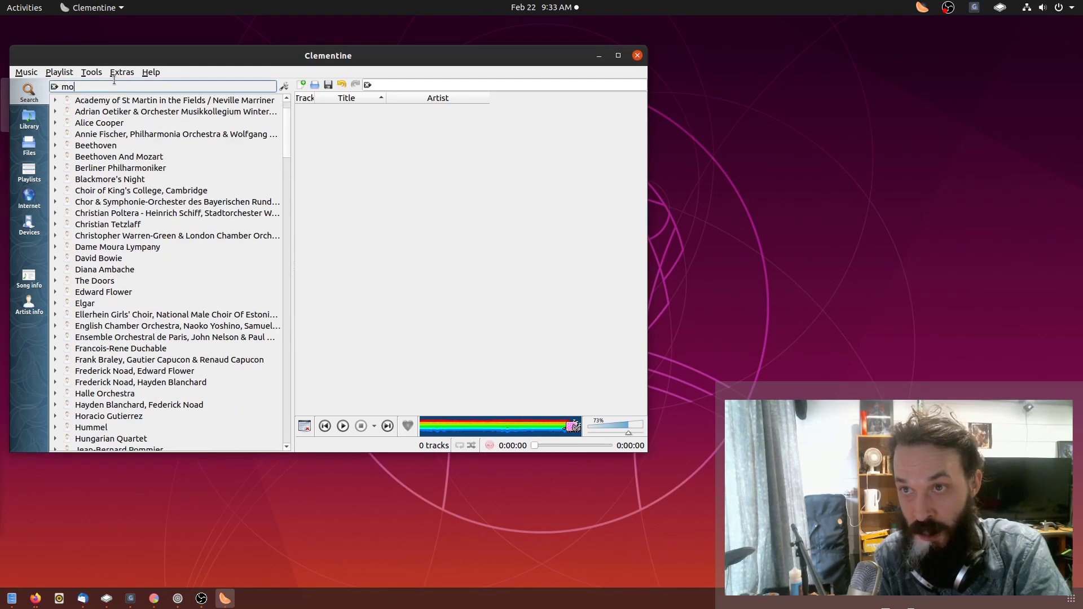
pyautogui.write('zart')
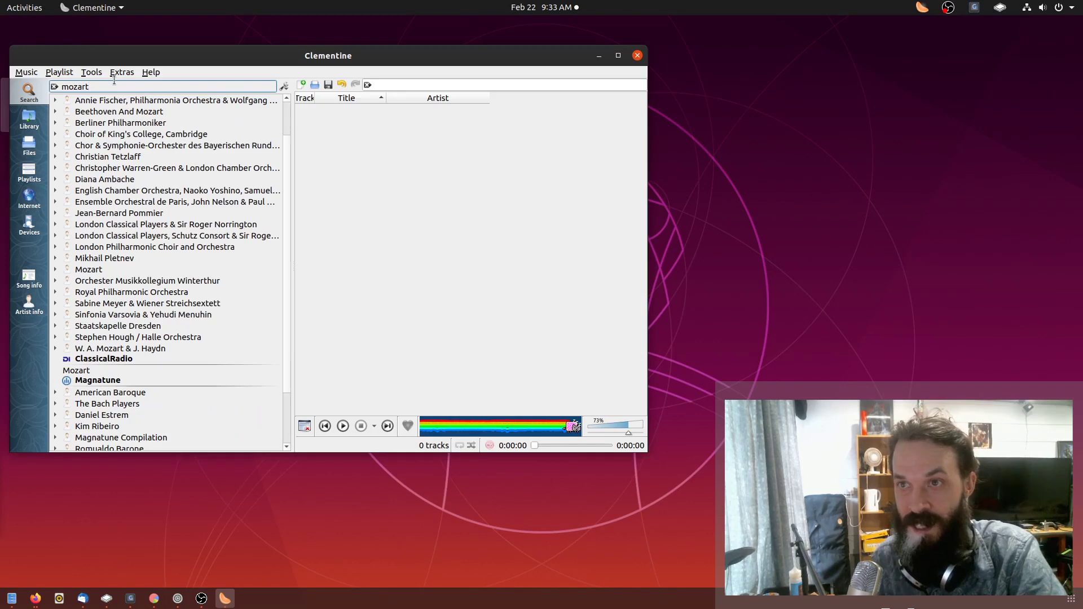
pyautogui.scroll(2, 135, 276)
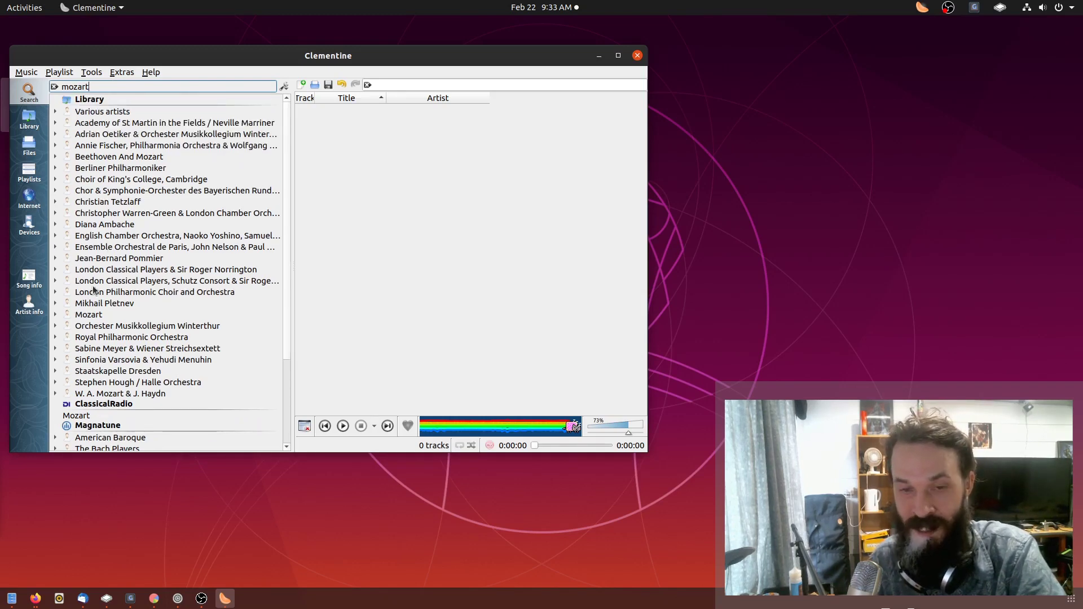
pyautogui.scroll(-3, 141, 346)
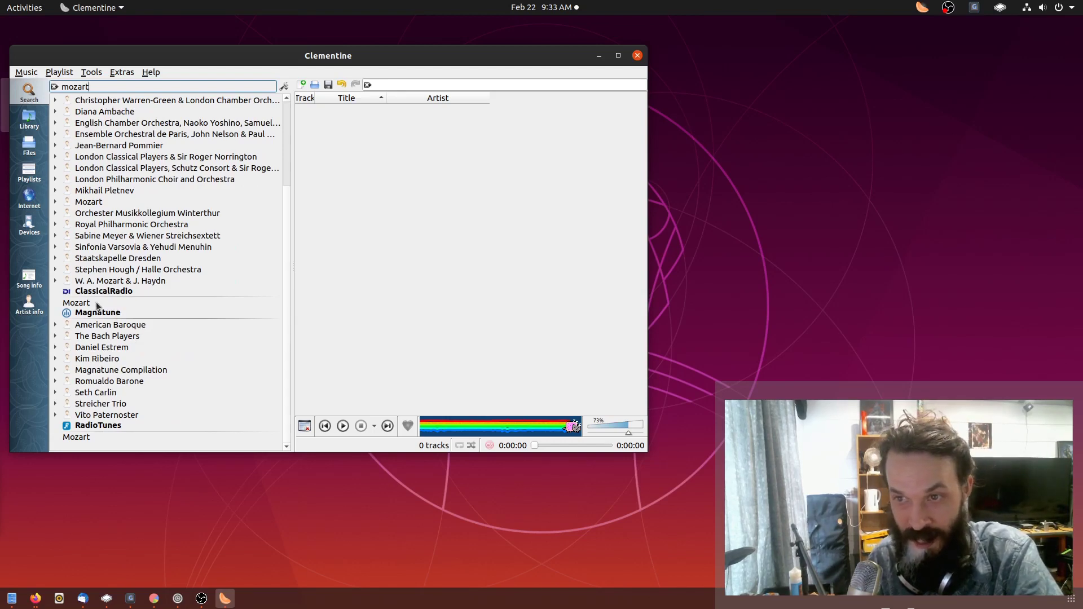
# Play the Magnatune albums Mozart 4 Quartets for Strings and Winds by American Baroque and Mozart in the Age of Enlightenment by Seth Carlin.
pyautogui.click(56, 326)
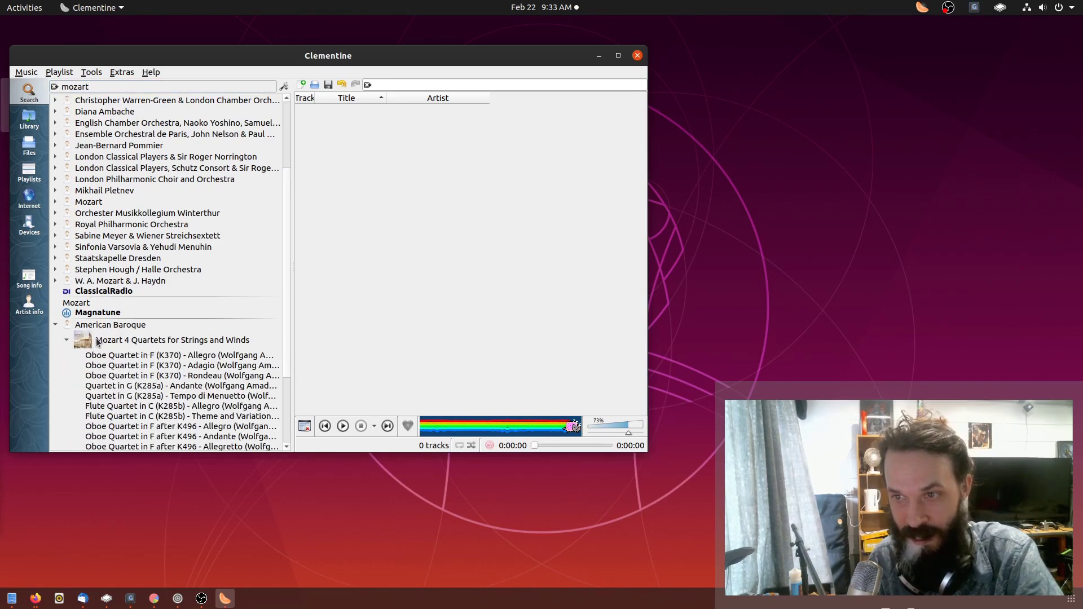
pyautogui.doubleClick(99, 340)
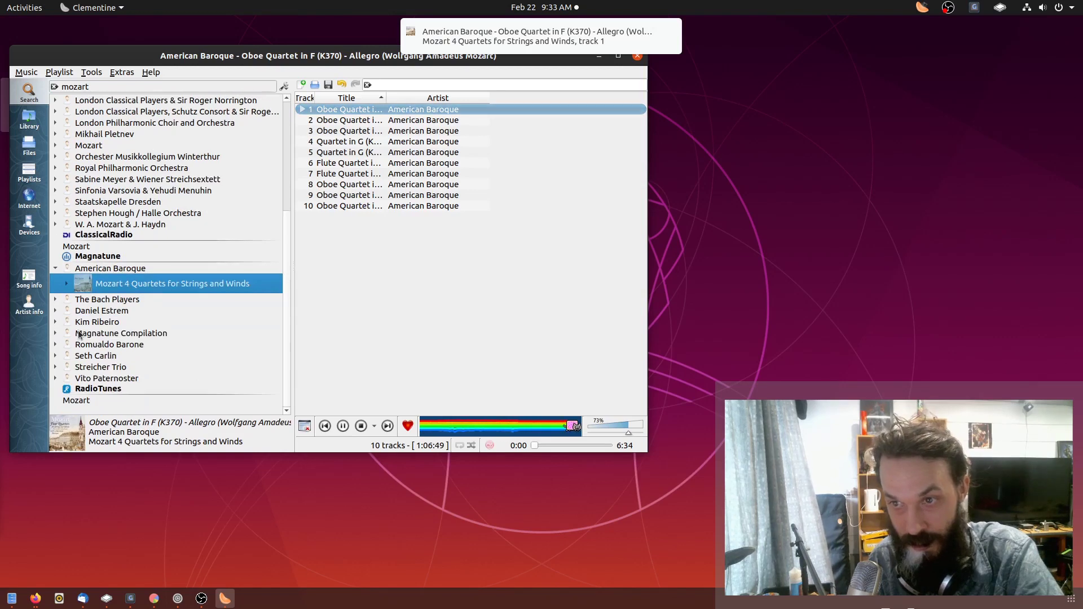
pyautogui.click(56, 356)
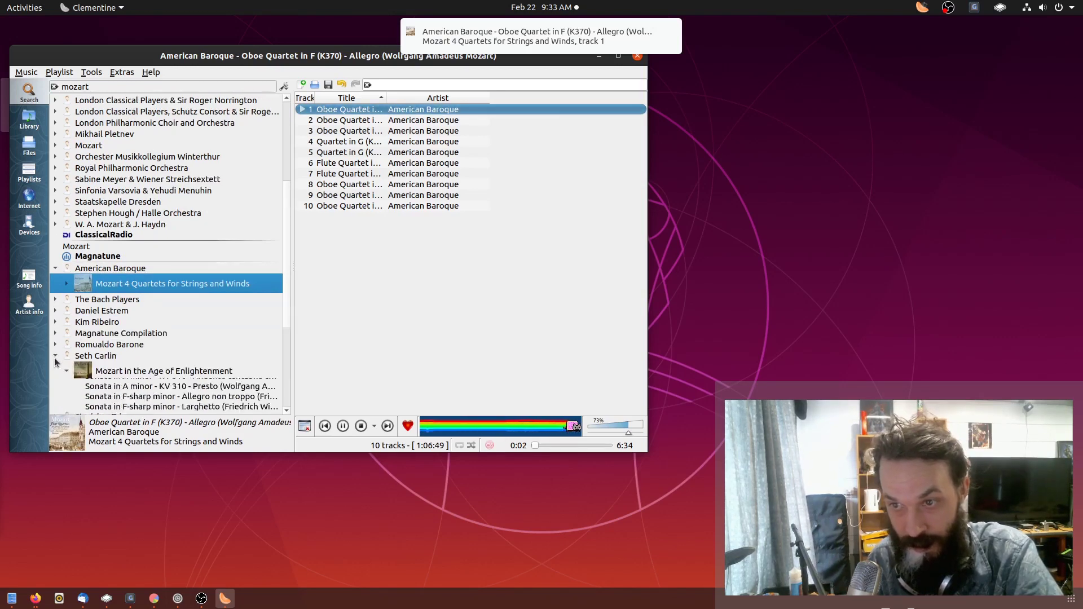
pyautogui.doubleClick(141, 370)
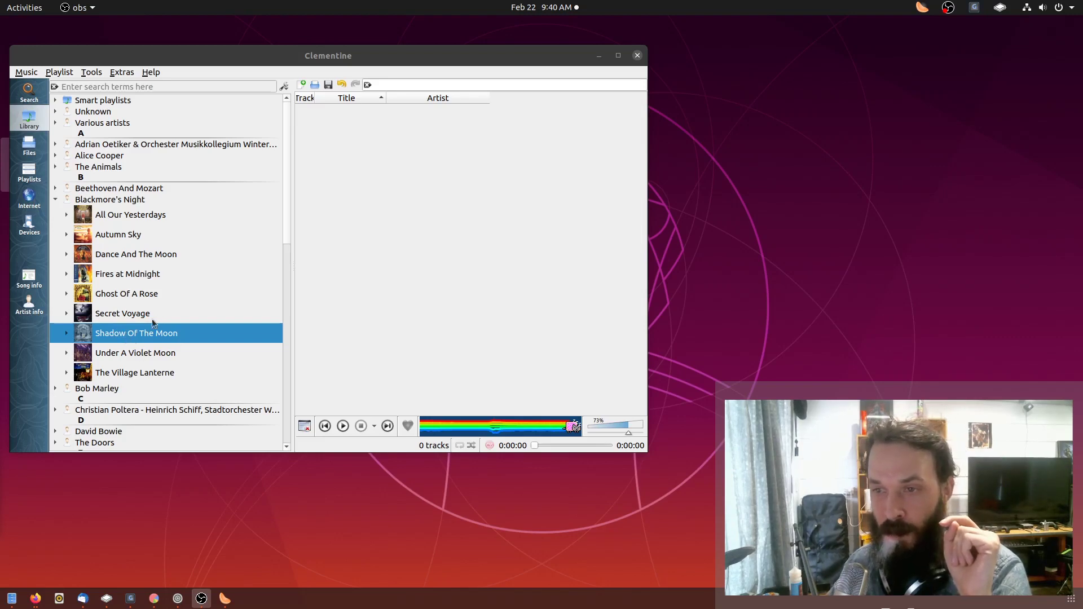
# Load the Blackmore's Night album Shadow Of The Moon from the library and play its track Renaissance Faire.
pyautogui.doubleClick(142, 334)
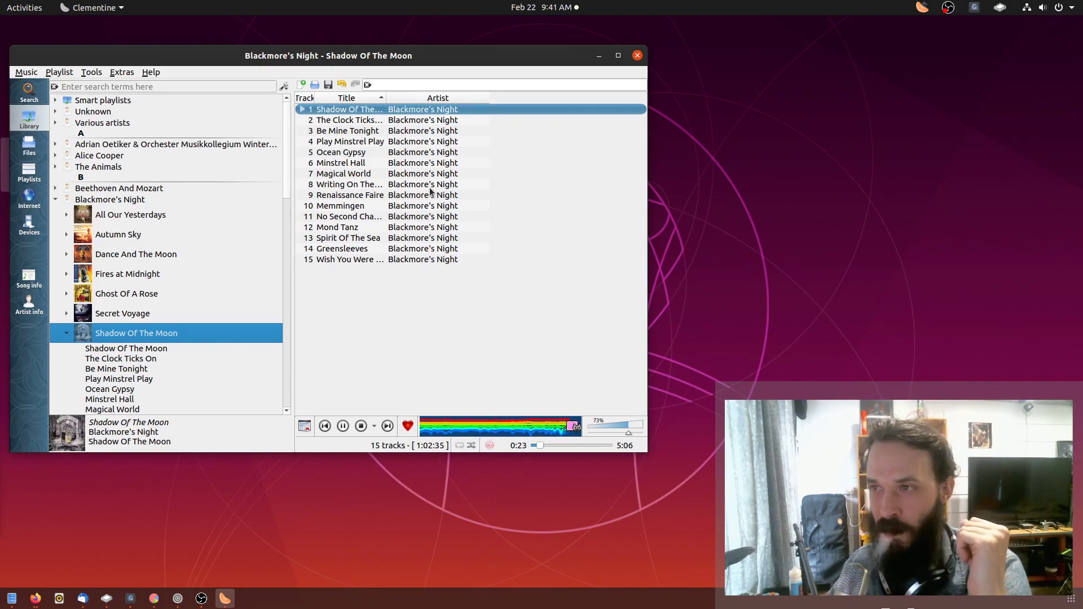
pyautogui.doubleClick(364, 198)
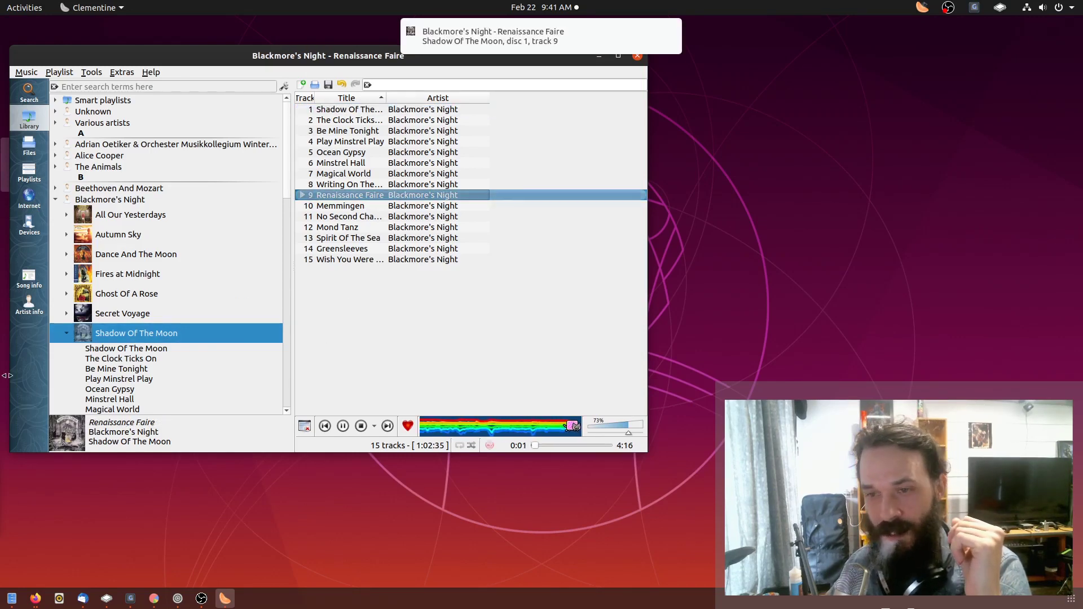
# Read through the artist biography of the band whose song is playing.
pyautogui.click(29, 305)
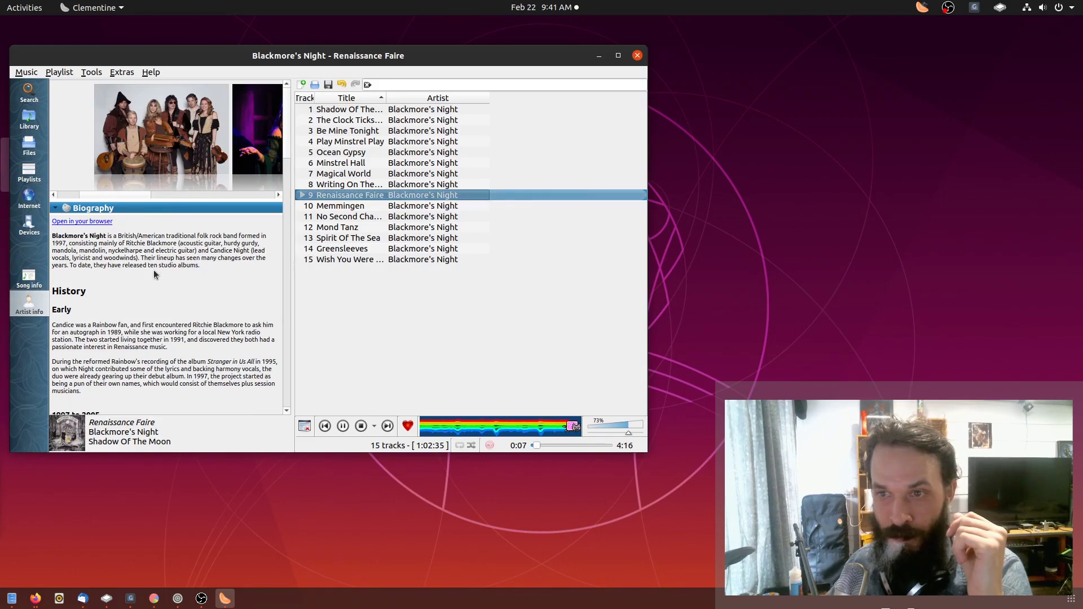
pyautogui.scroll(-6, 150, 276)
pyautogui.scroll(-14, 151, 289)
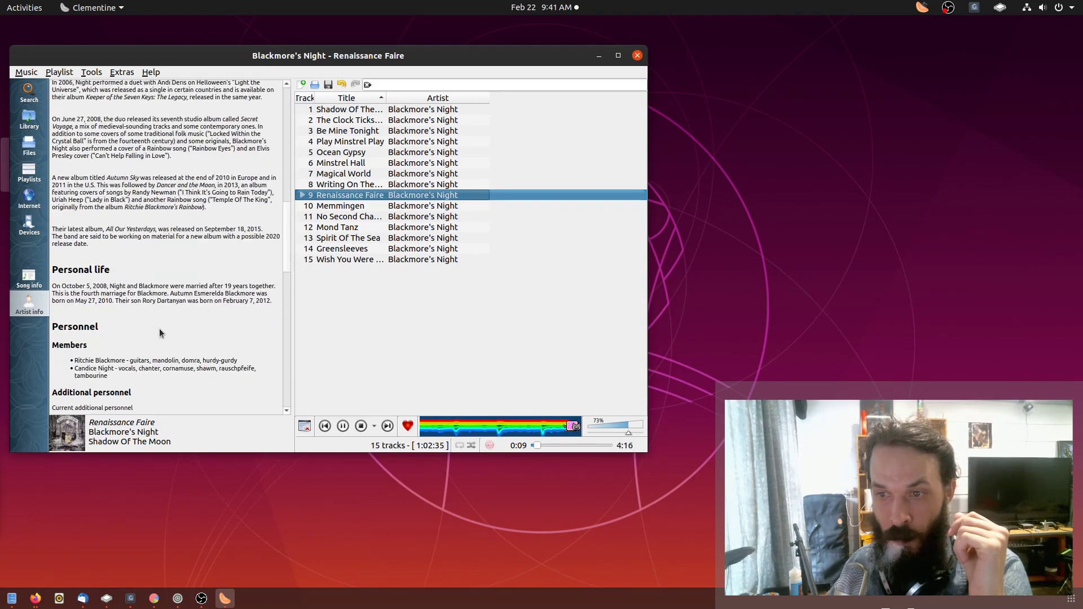
pyautogui.scroll(9, 164, 342)
pyautogui.scroll(10, 172, 347)
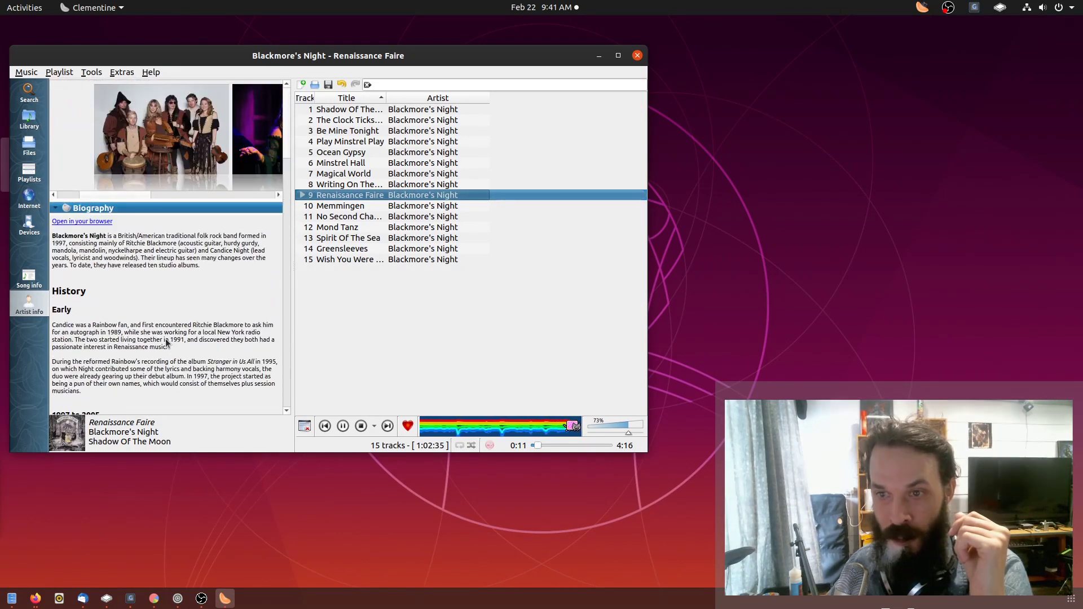
# View the song information for Renaissance Faire, including its lyrics.
pyautogui.click(29, 277)
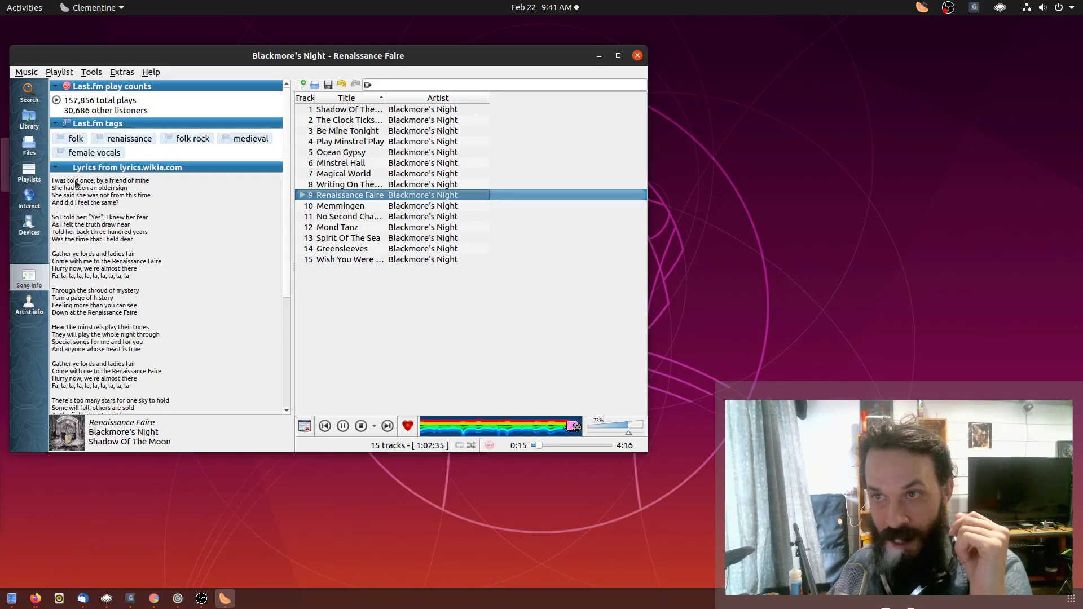
pyautogui.moveTo(74, 181); pyautogui.dragTo(131, 380)
pyautogui.click(188, 320)
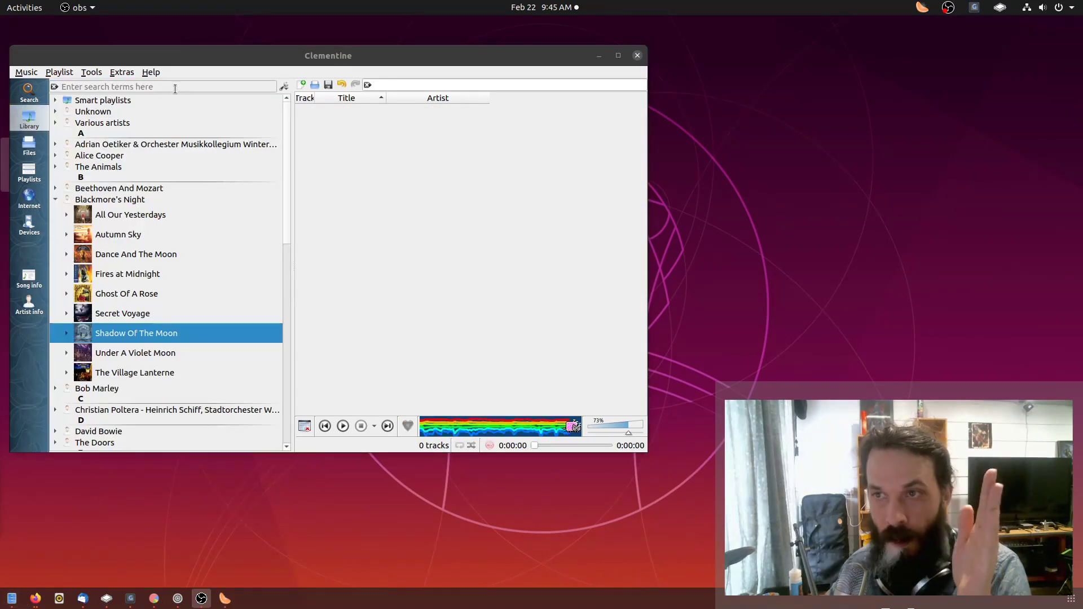
pyautogui.click(93, 73)
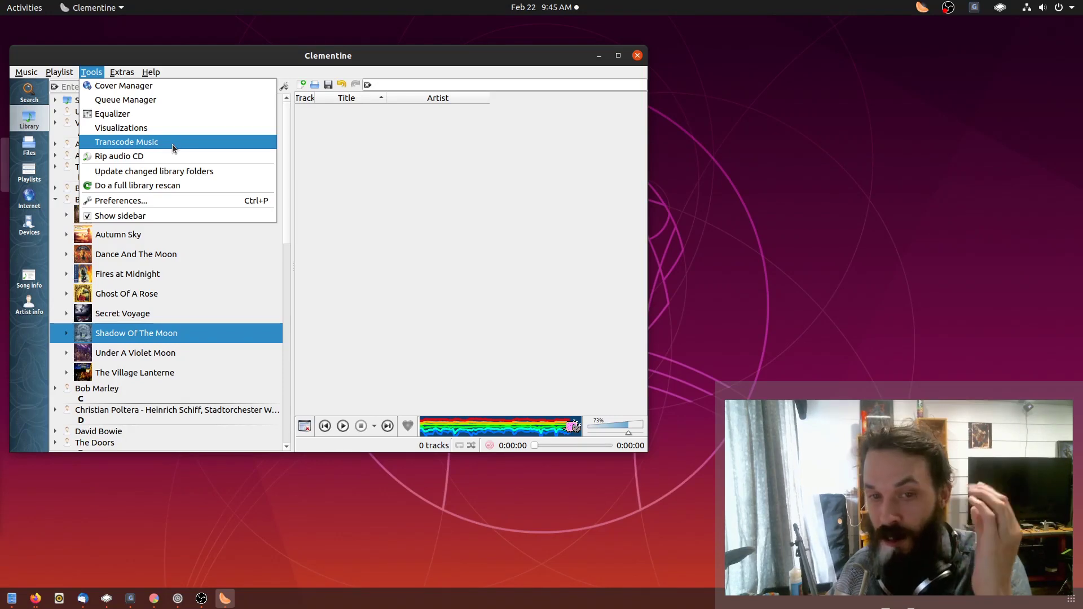
pyautogui.click(441, 214)
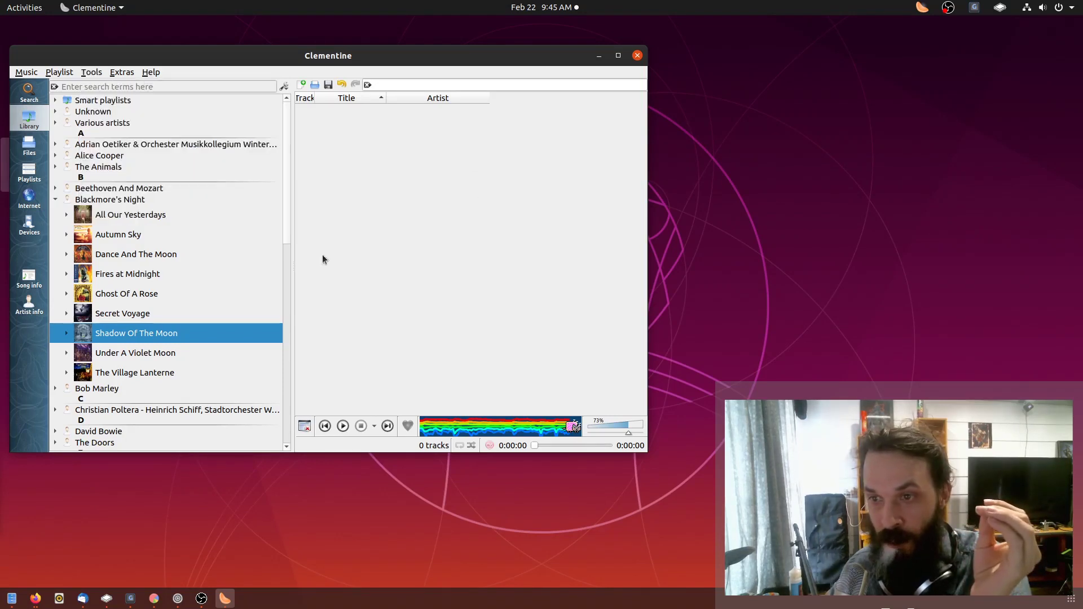
# Add the title track of the Shadow Of The Moon album to the playlist and pause its playback.
pyautogui.click(70, 331)
pyautogui.doubleClick(147, 348)
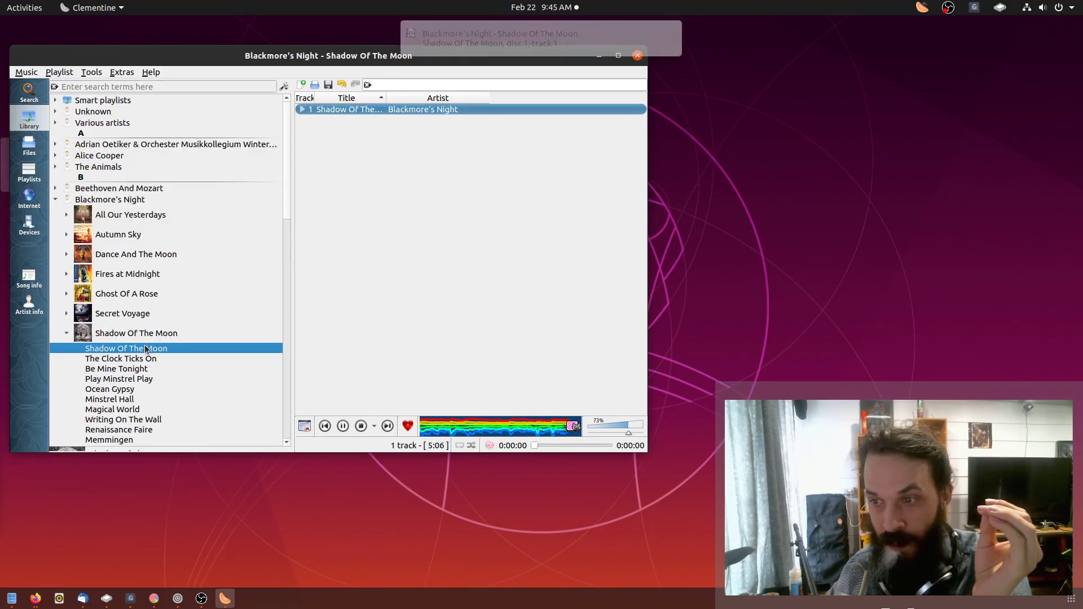
pyautogui.click(342, 426)
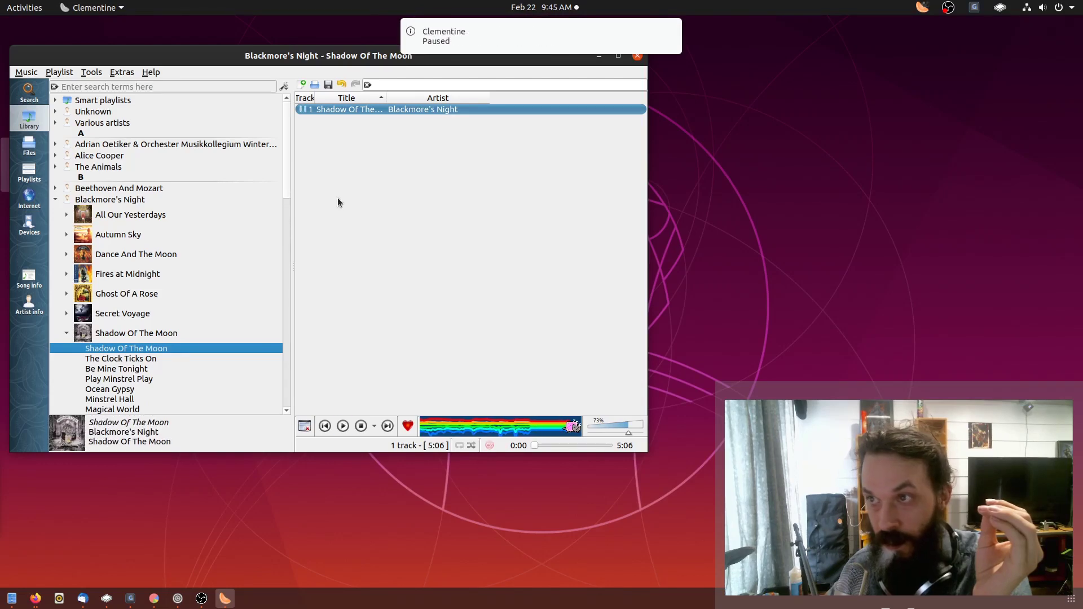
# Open the track information of Shadow Of The Moon for editing and fetch suggested tags automatically, enlarging the list of matches.
pyautogui.rightClick(354, 109)
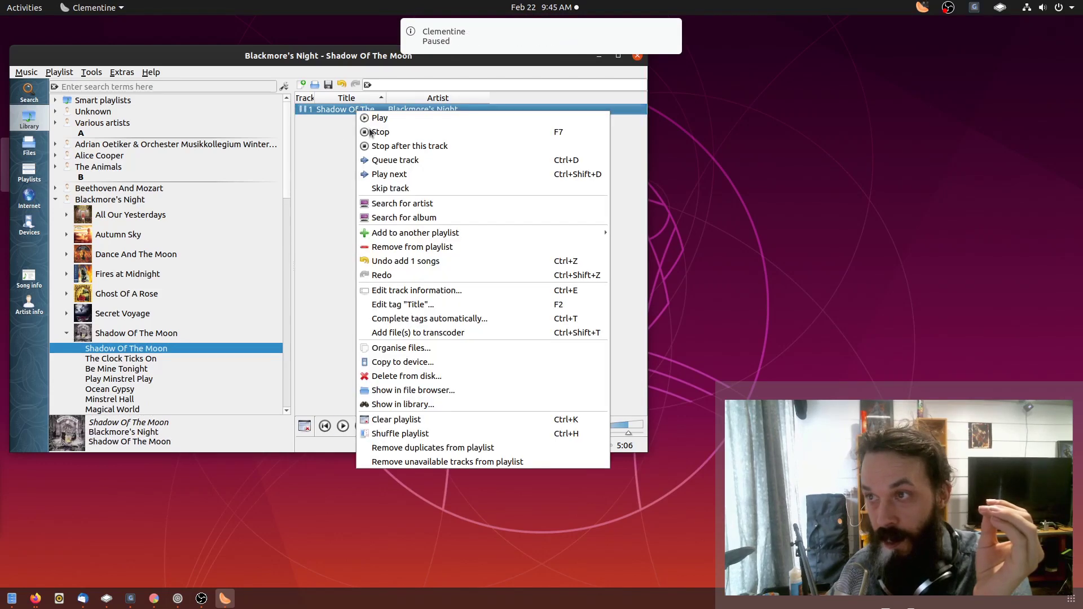
pyautogui.click(440, 291)
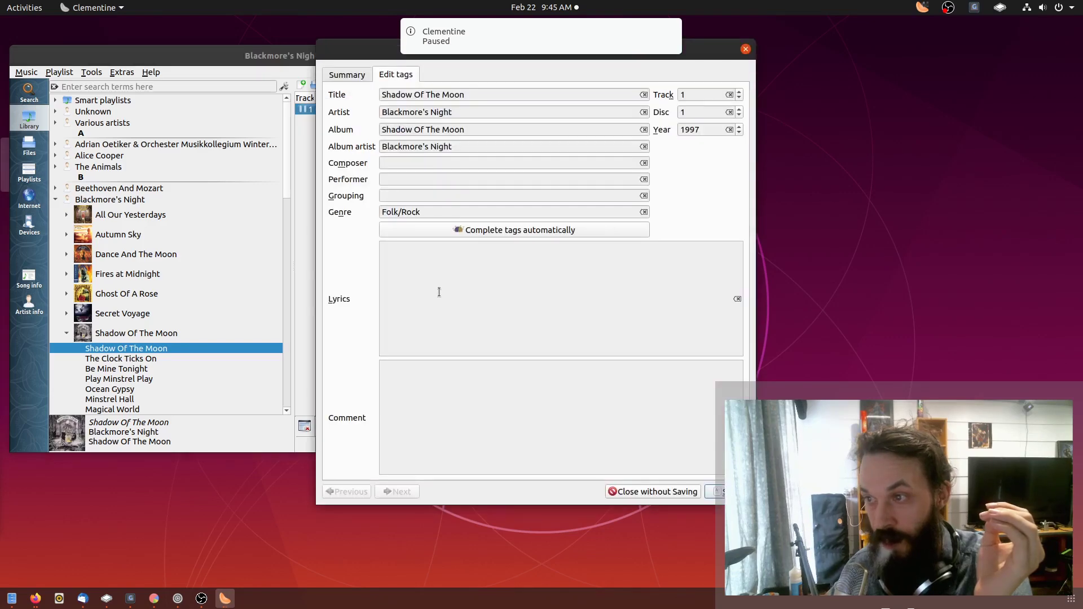
pyautogui.click(517, 228)
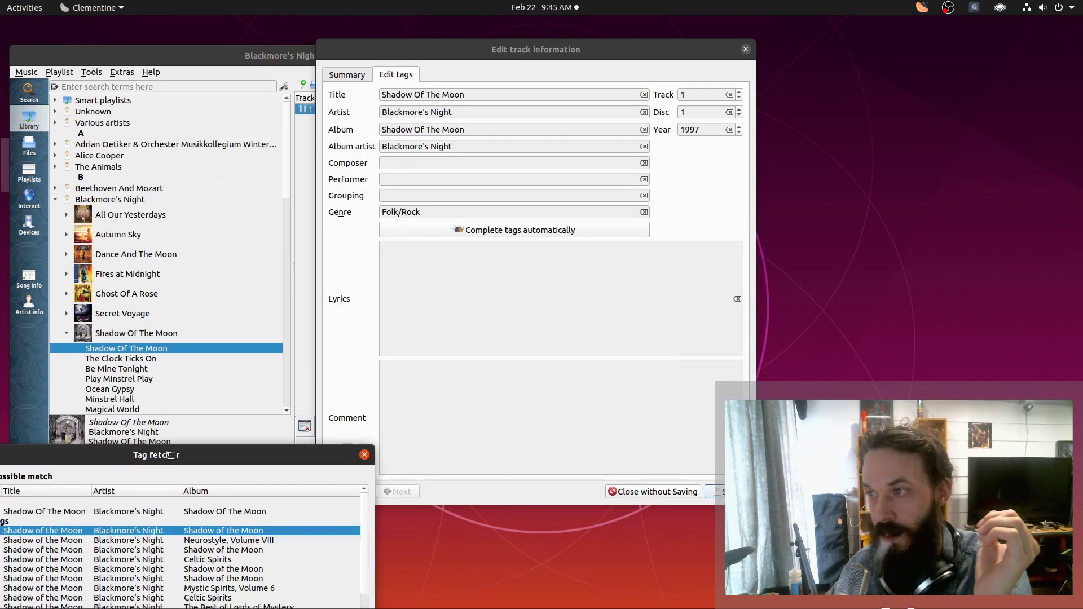
pyautogui.moveTo(169, 481); pyautogui.dragTo(343, 214)
pyautogui.moveTo(365, 177); pyautogui.dragTo(365, 112)
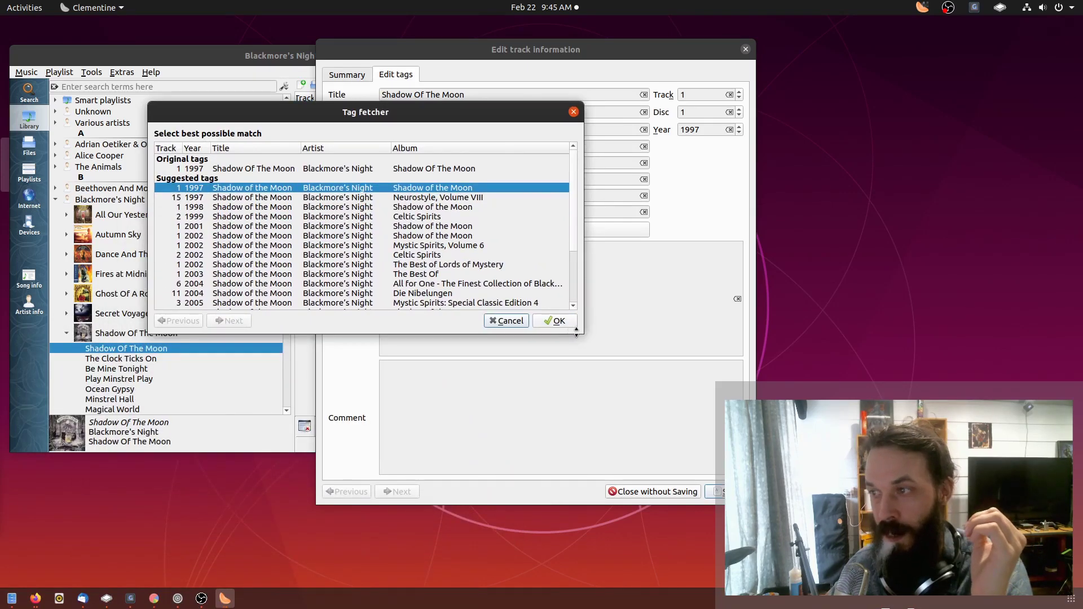
pyautogui.moveTo(583, 336); pyautogui.dragTo(699, 414)
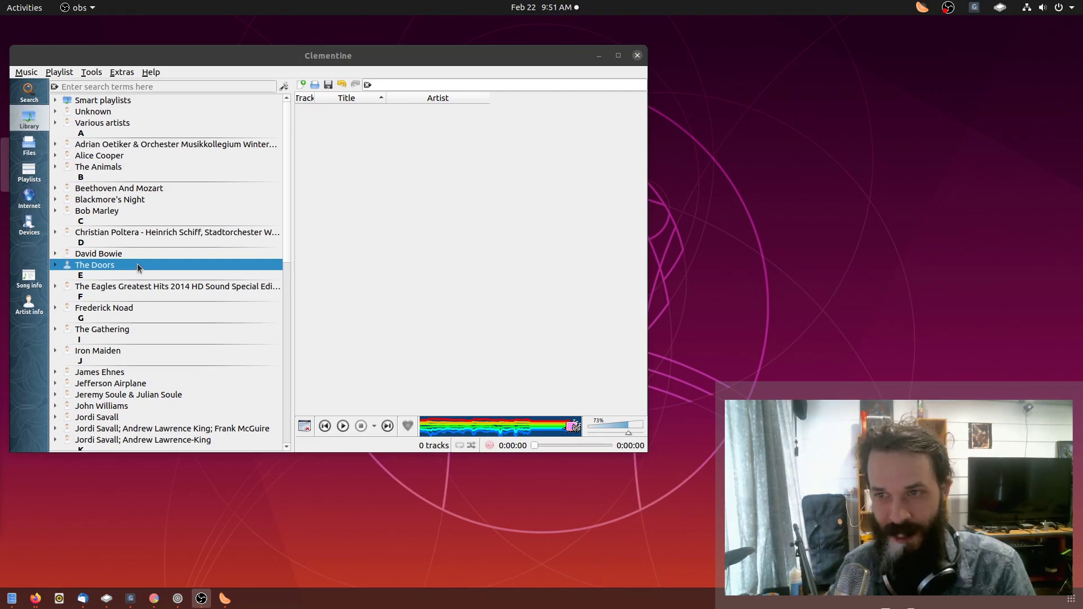
pyautogui.rightClick(137, 264)
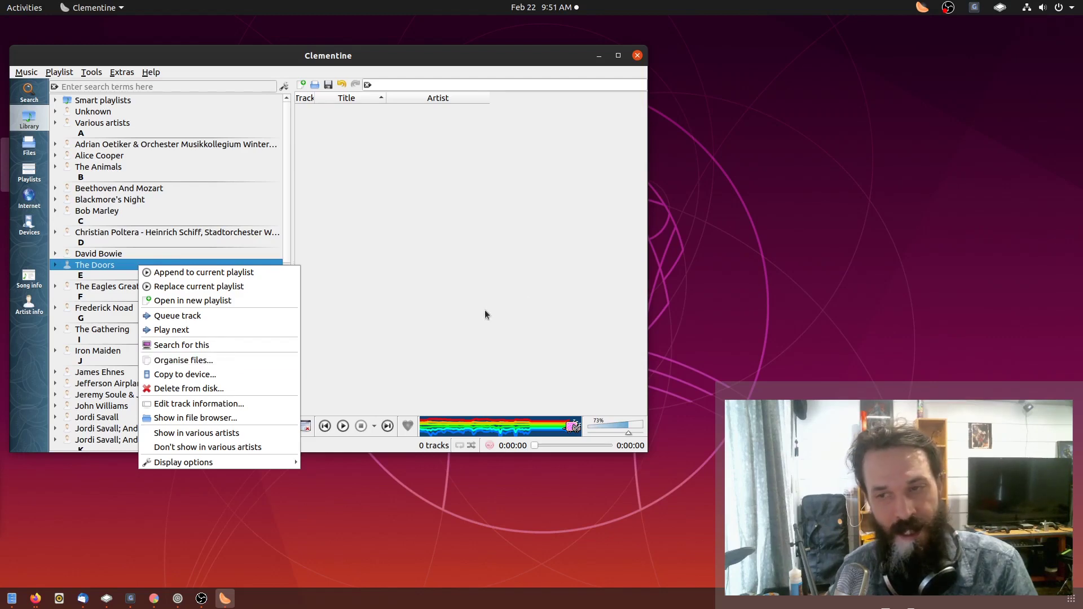
pyautogui.click(479, 276)
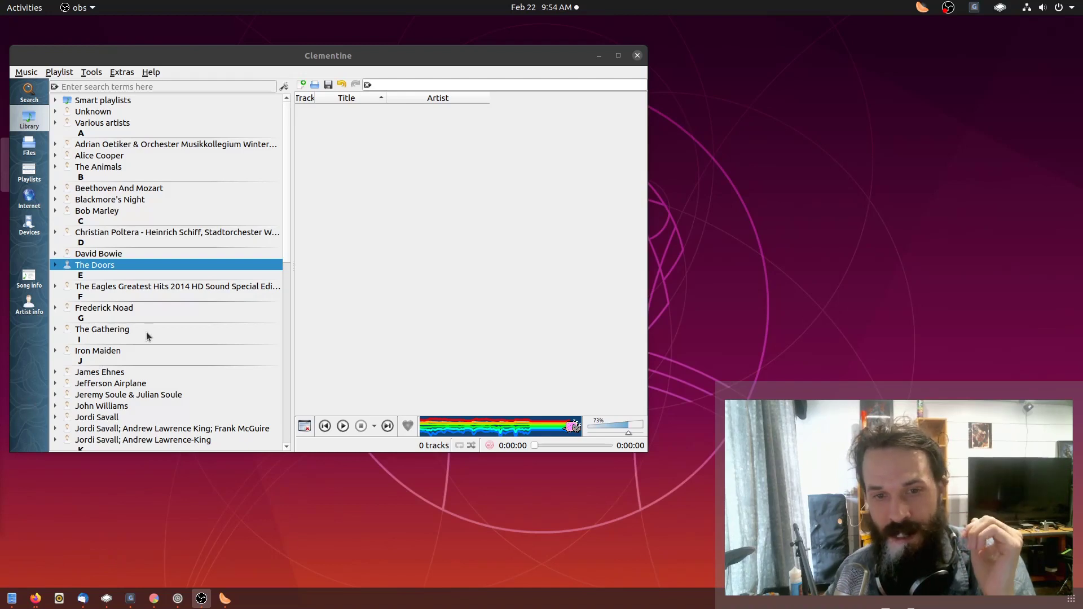
# Regroup the library with advanced grouping, using Genre as first level, Composer as second level and Album as third level.
pyautogui.click(284, 85)
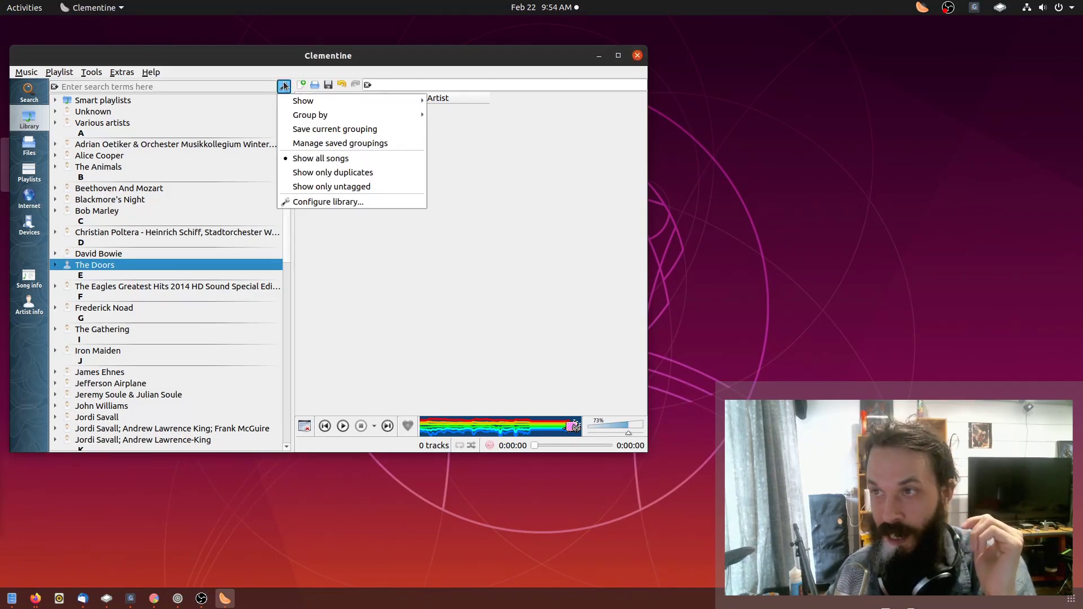
pyautogui.moveTo(407, 120)
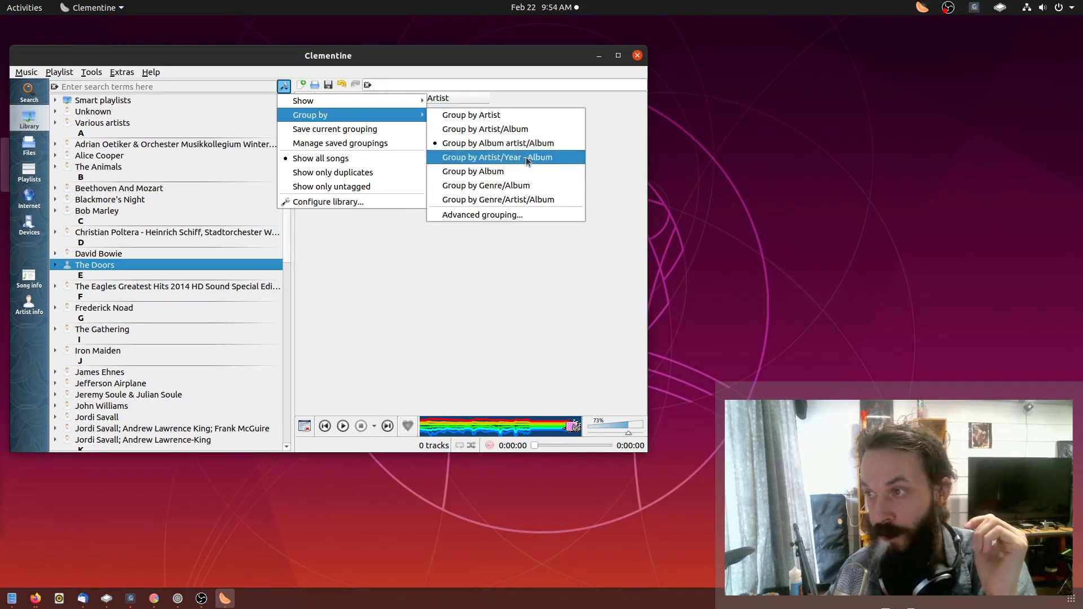
pyautogui.click(514, 214)
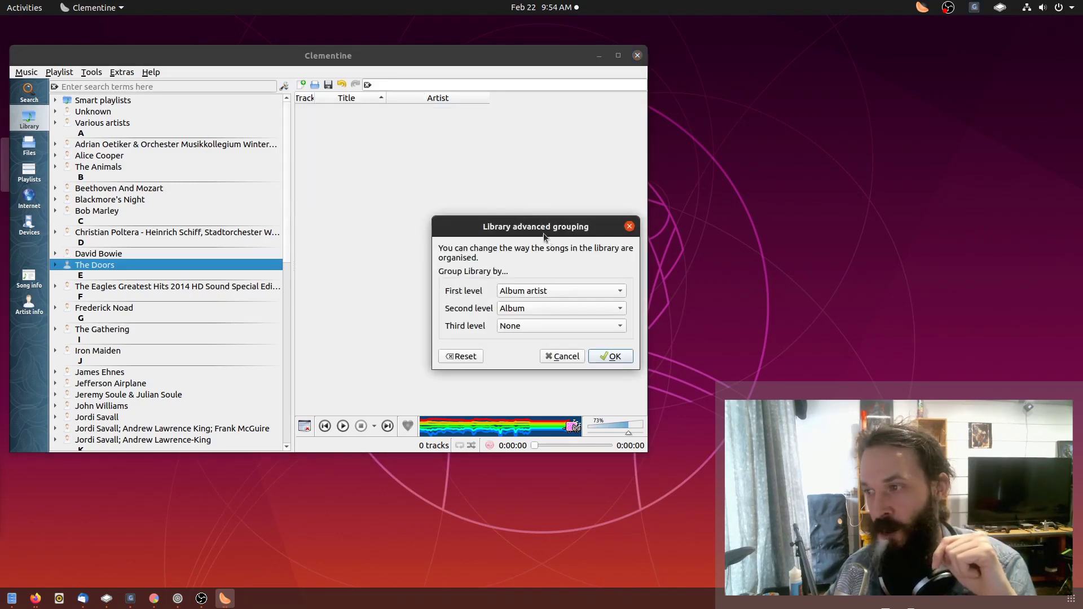
pyautogui.moveTo(541, 233); pyautogui.dragTo(473, 140)
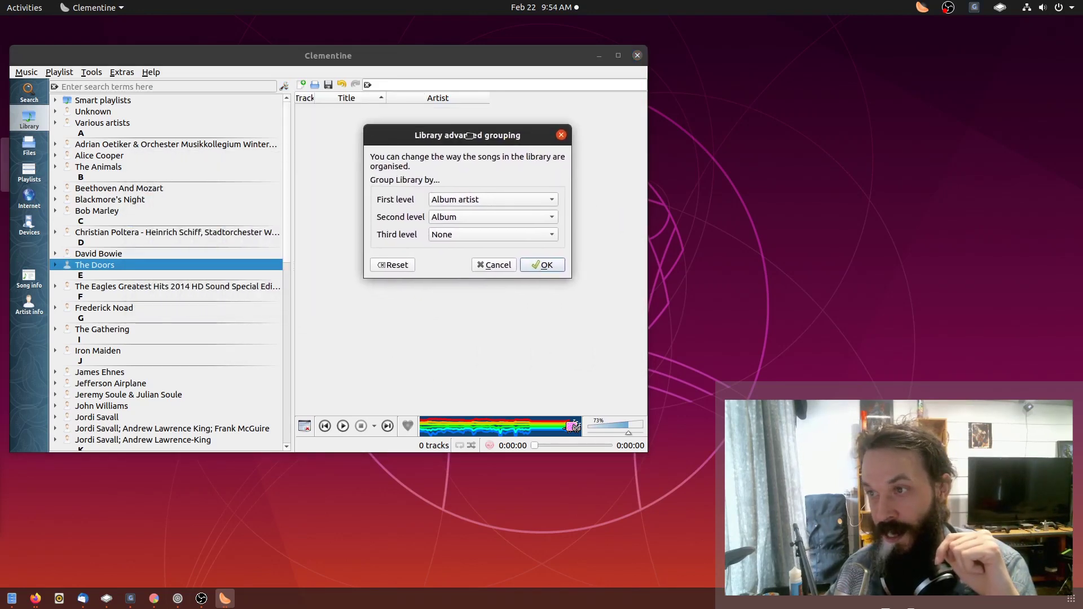
pyautogui.click(464, 197)
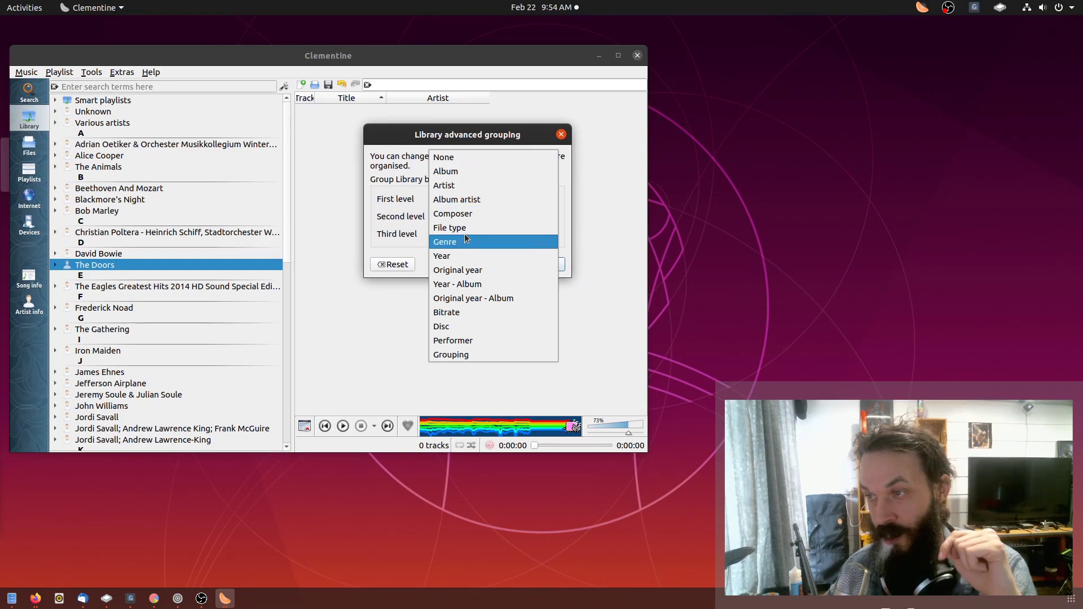
pyautogui.click(480, 239)
pyautogui.click(479, 217)
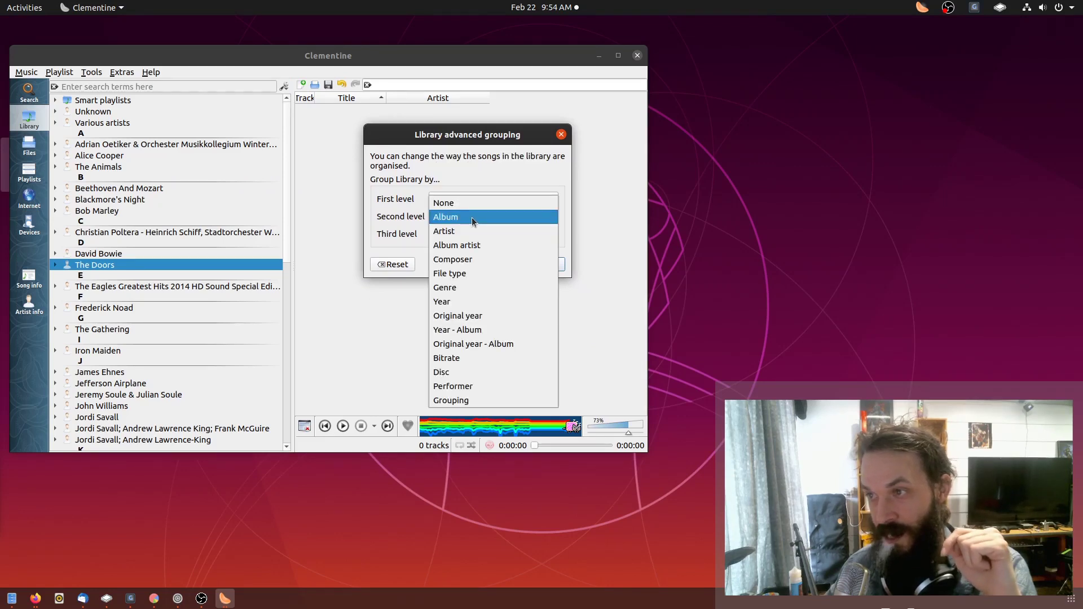
pyautogui.click(479, 258)
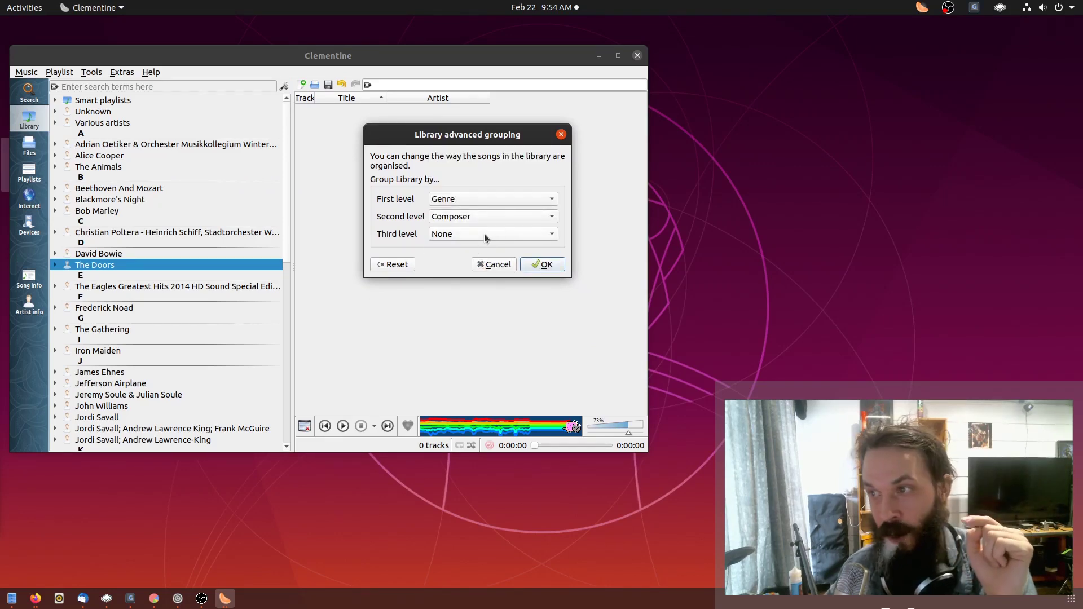
pyautogui.click(487, 233)
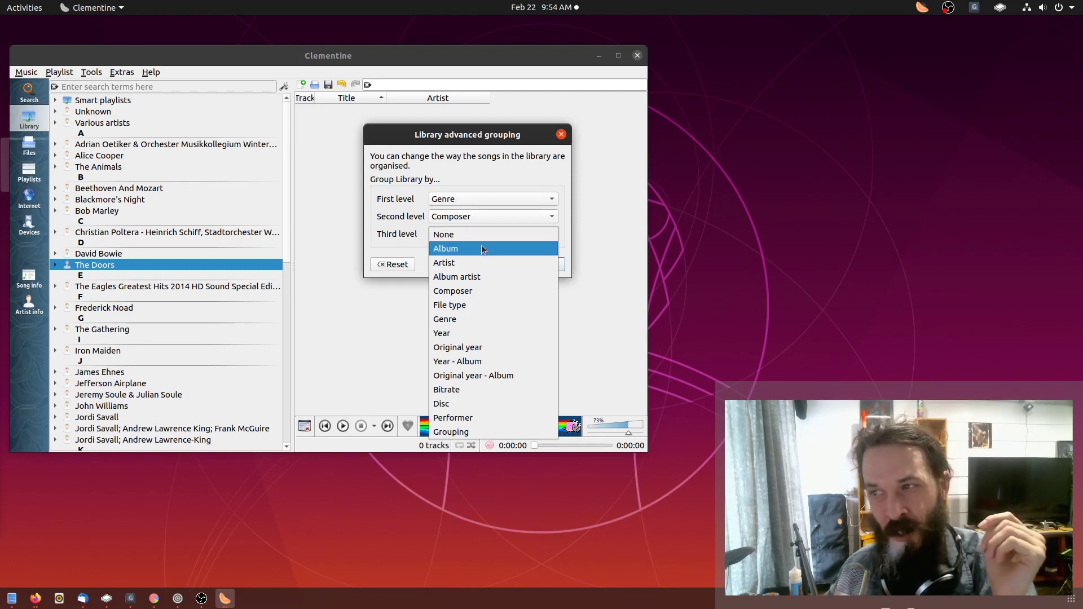
pyautogui.click(483, 249)
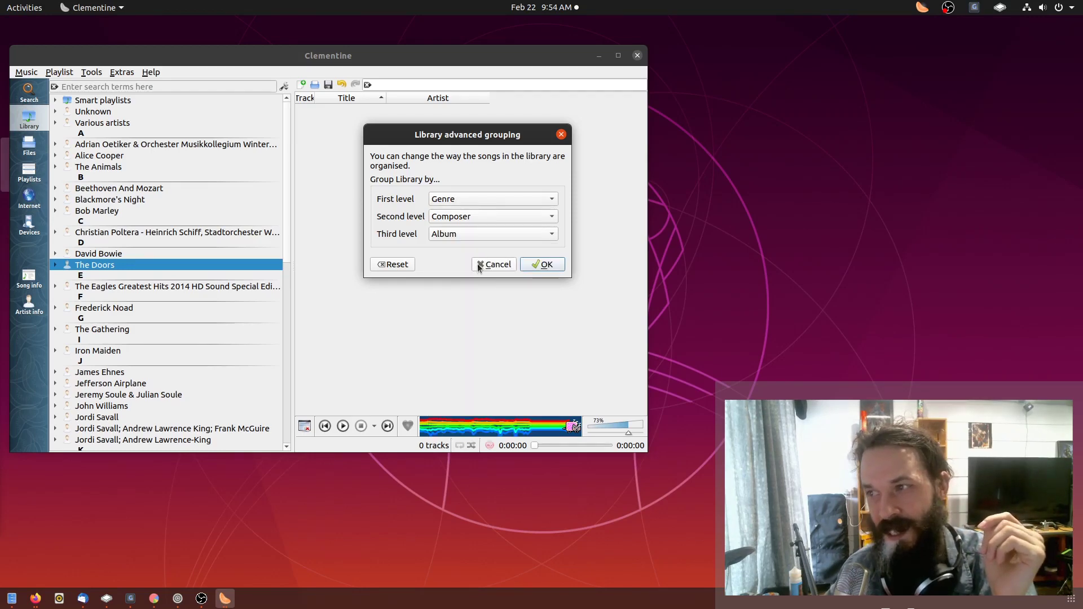
pyautogui.click(537, 265)
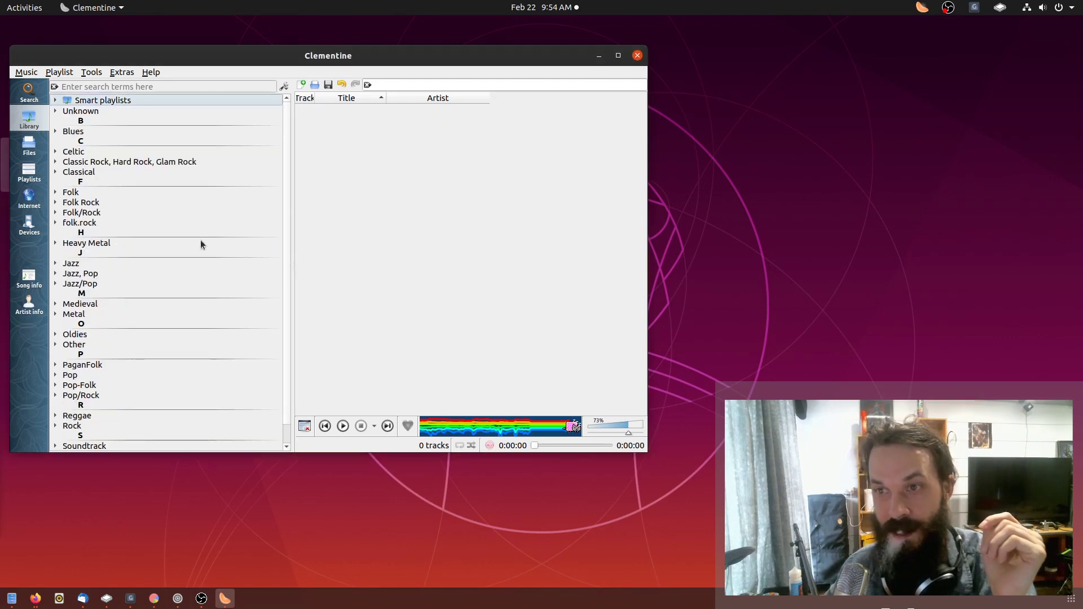
# Expand the Classical genre in the library and look through its list of composers.
pyautogui.click(56, 172)
pyautogui.scroll(-3, 170, 232)
pyautogui.scroll(-15, 170, 233)
pyautogui.scroll(-9, 102, 334)
pyautogui.scroll(20, 151, 316)
pyautogui.scroll(5, 112, 265)
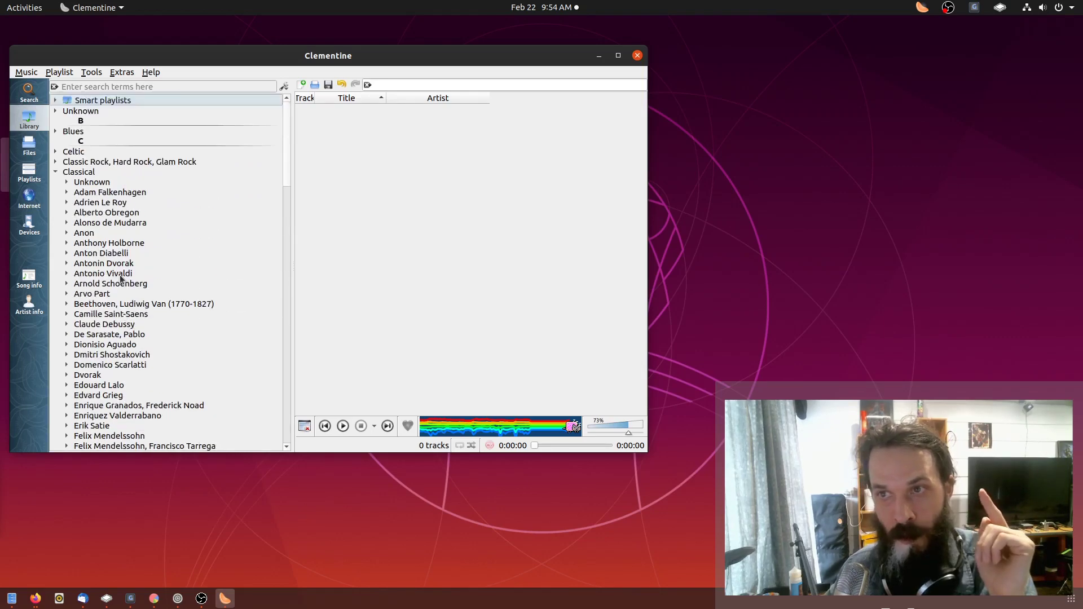
# Expand the Unknown composer group under Classical and look through its albums.
pyautogui.click(67, 182)
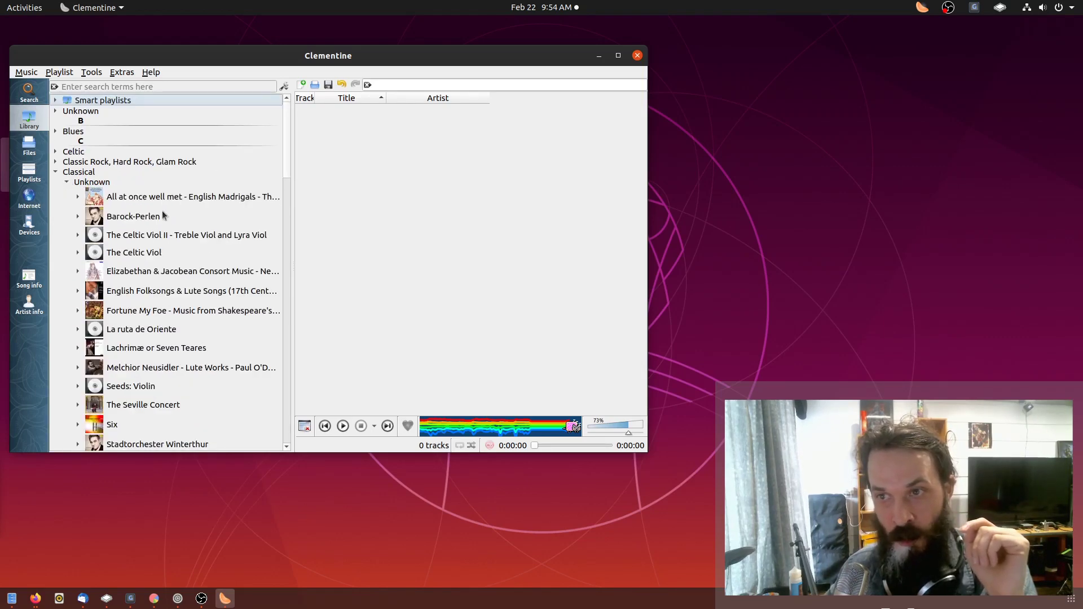
pyautogui.scroll(-1, 164, 240)
pyautogui.scroll(-5, 164, 240)
pyautogui.scroll(2, 164, 242)
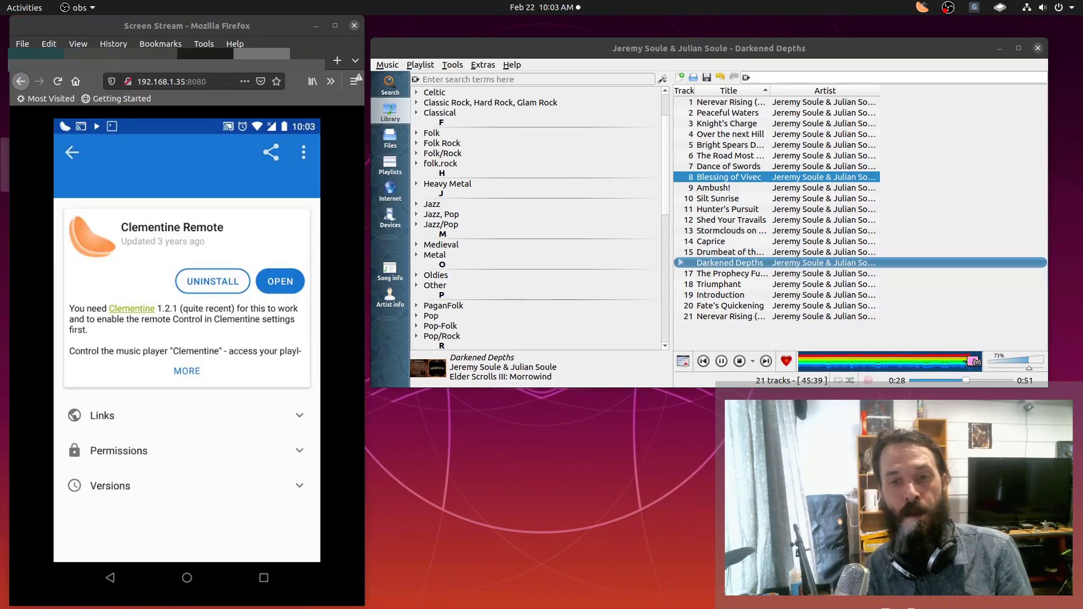